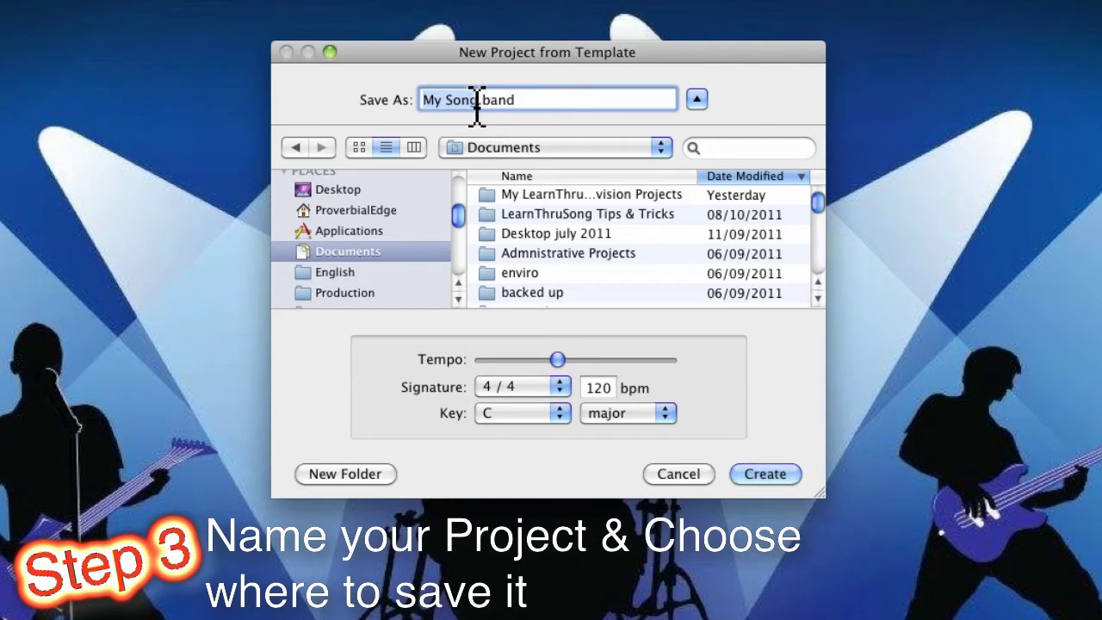
# Name the new project "My First Revision Track".
pyautogui.write('y fir')
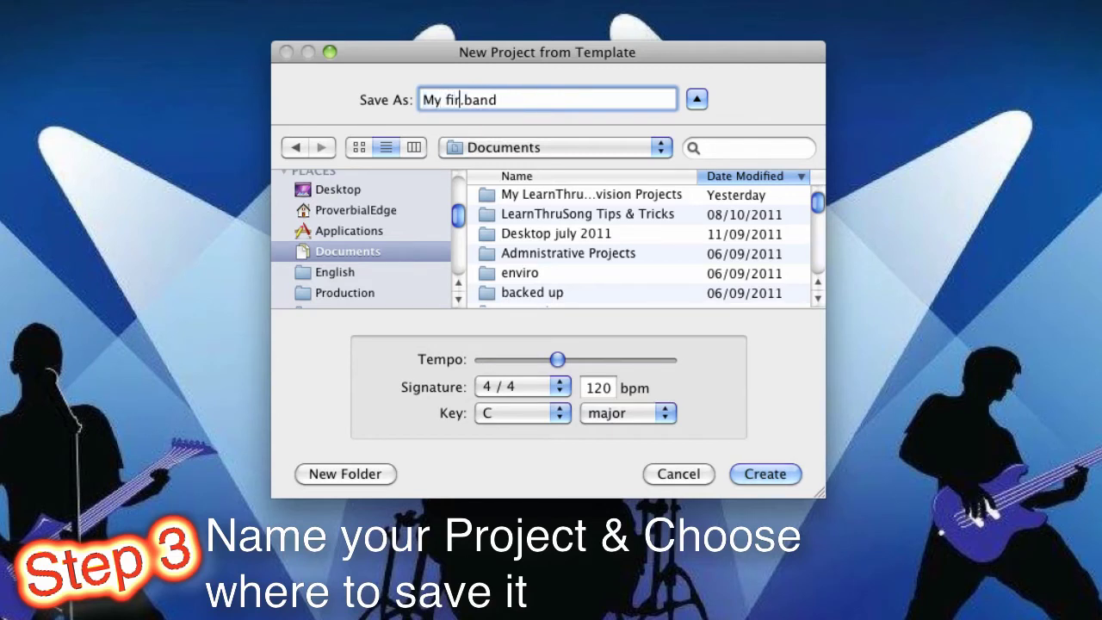
pyautogui.write('st Revision Track')
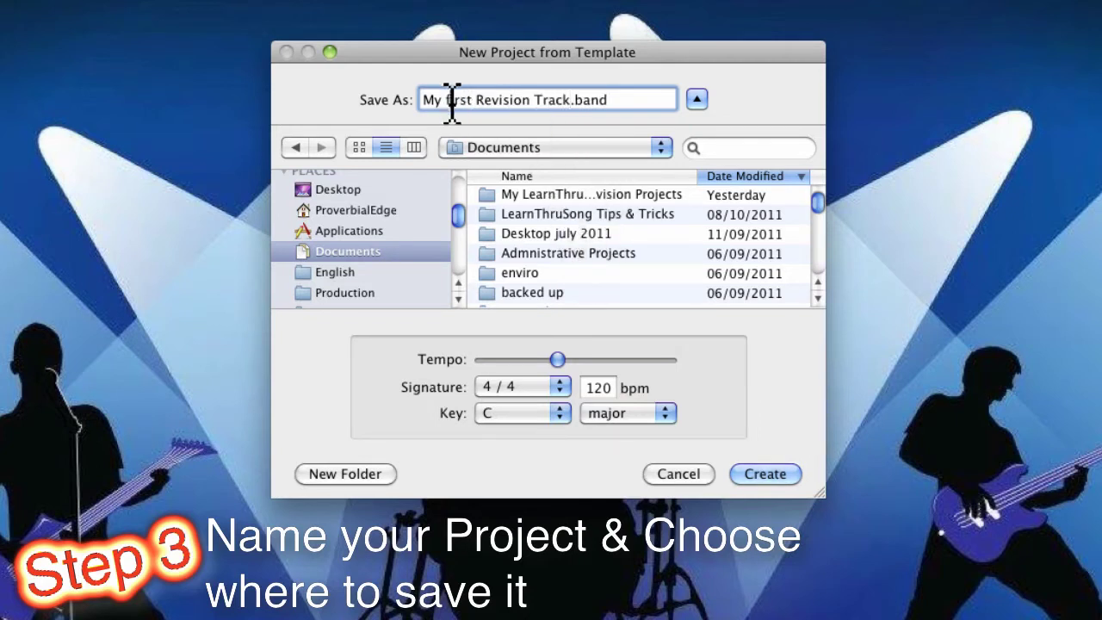
pyautogui.press('BackSpace')
pyautogui.write('F')
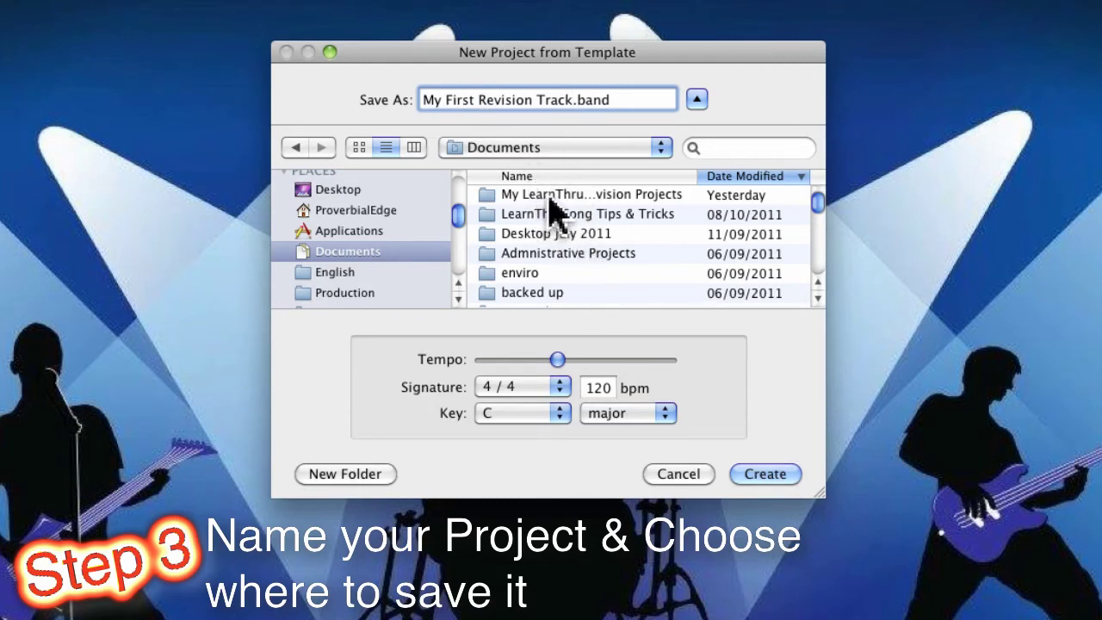
# Create the project in the My First Revision Track folder, inside My First Subject in the LearnThruSong revision projects folder.
pyautogui.doubleClick(543, 195)
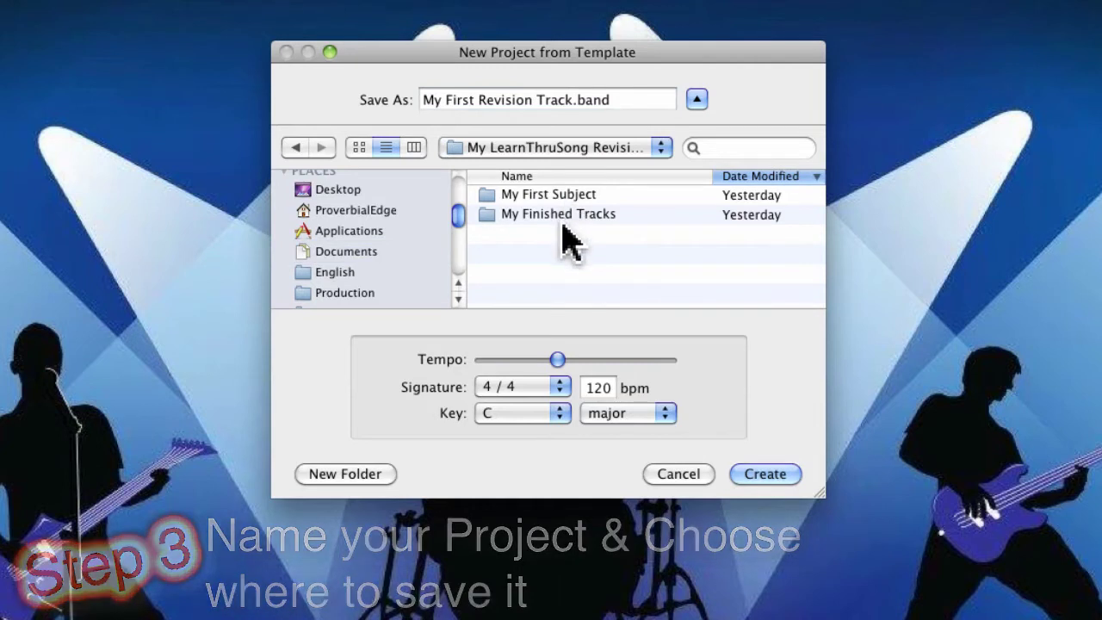
pyautogui.click(560, 196)
pyautogui.doubleClick(560, 195)
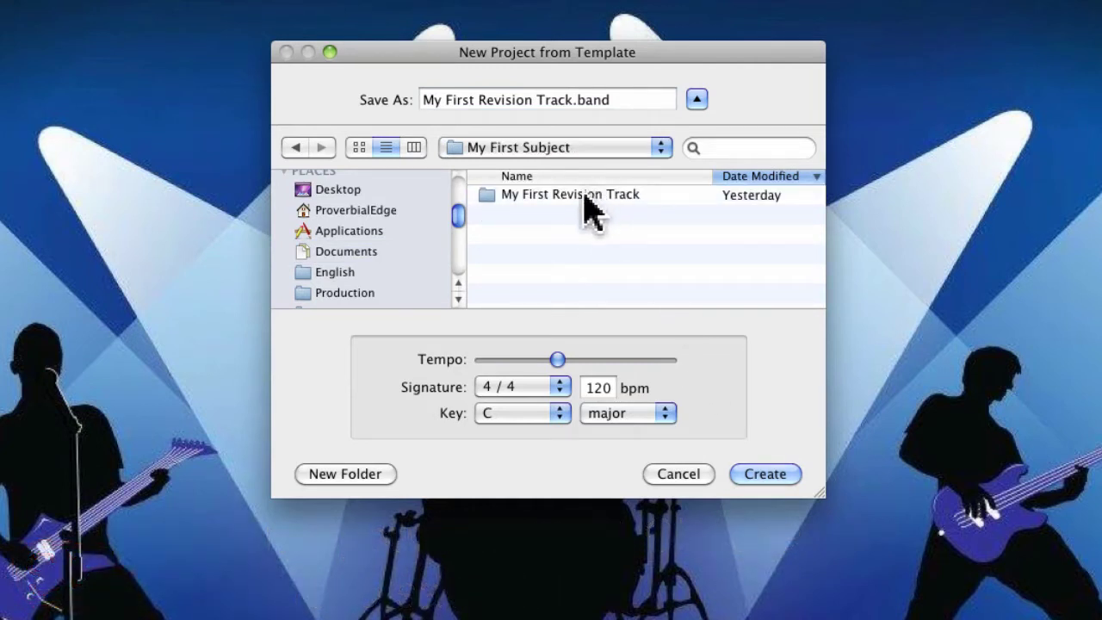
pyautogui.doubleClick(590, 195)
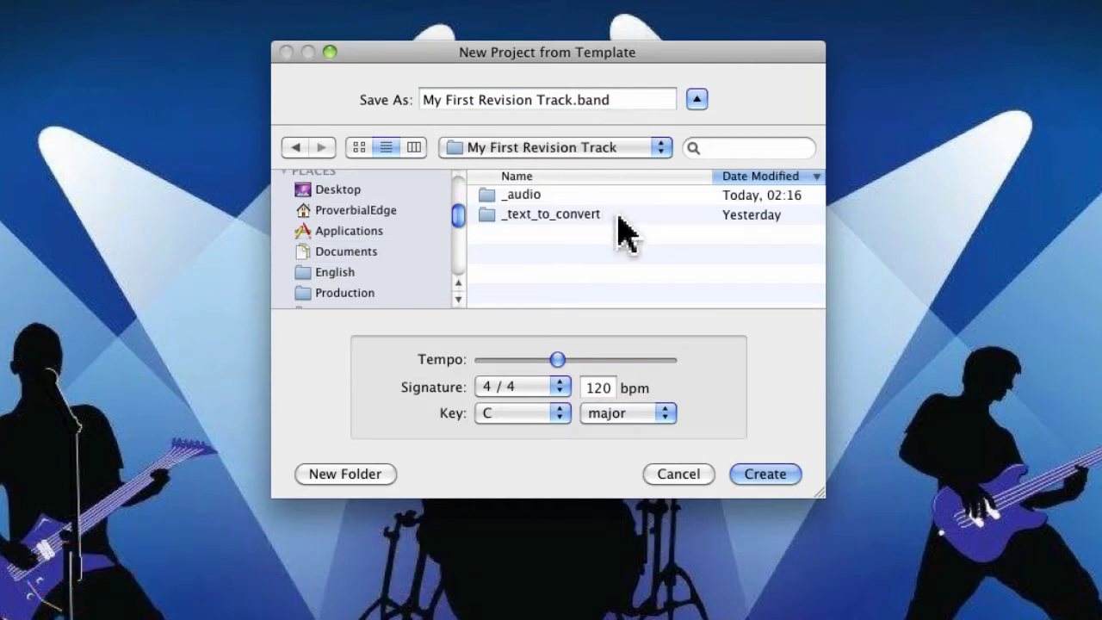
pyautogui.click(766, 476)
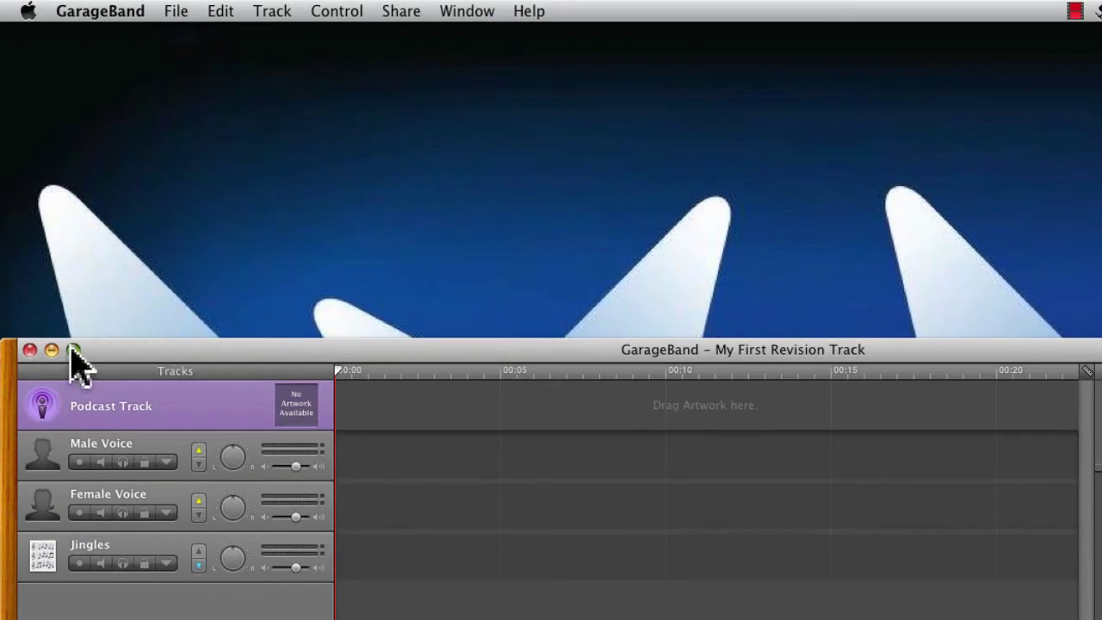
# Enlarge the project window and select the Male Voice, Female Voice and Jingles tracks in turn.
pyautogui.click(73, 349)
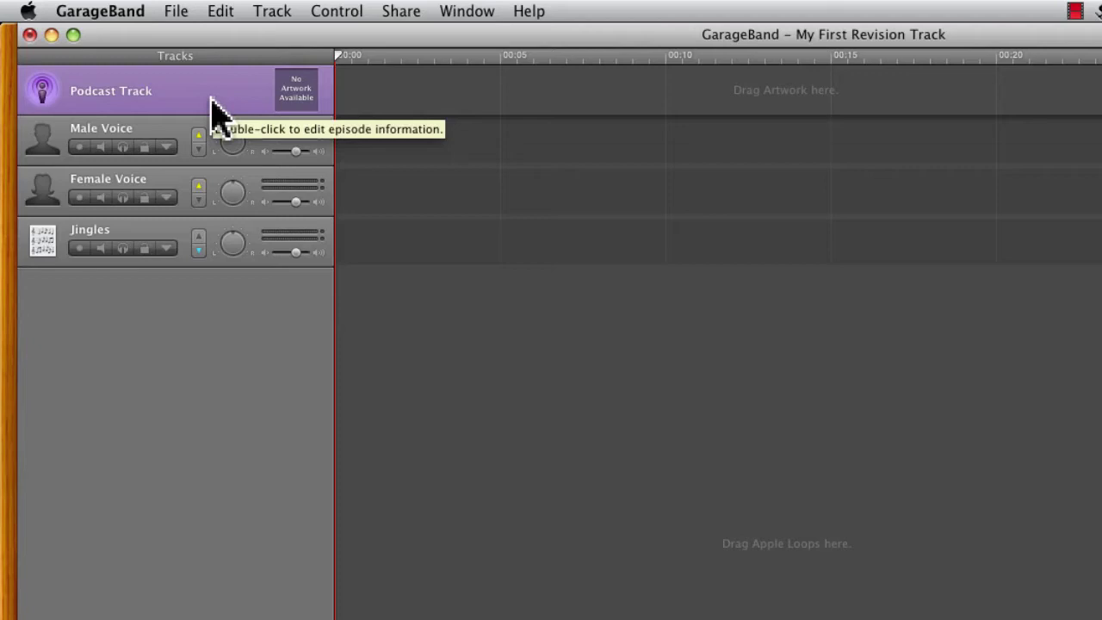
pyautogui.click(171, 147)
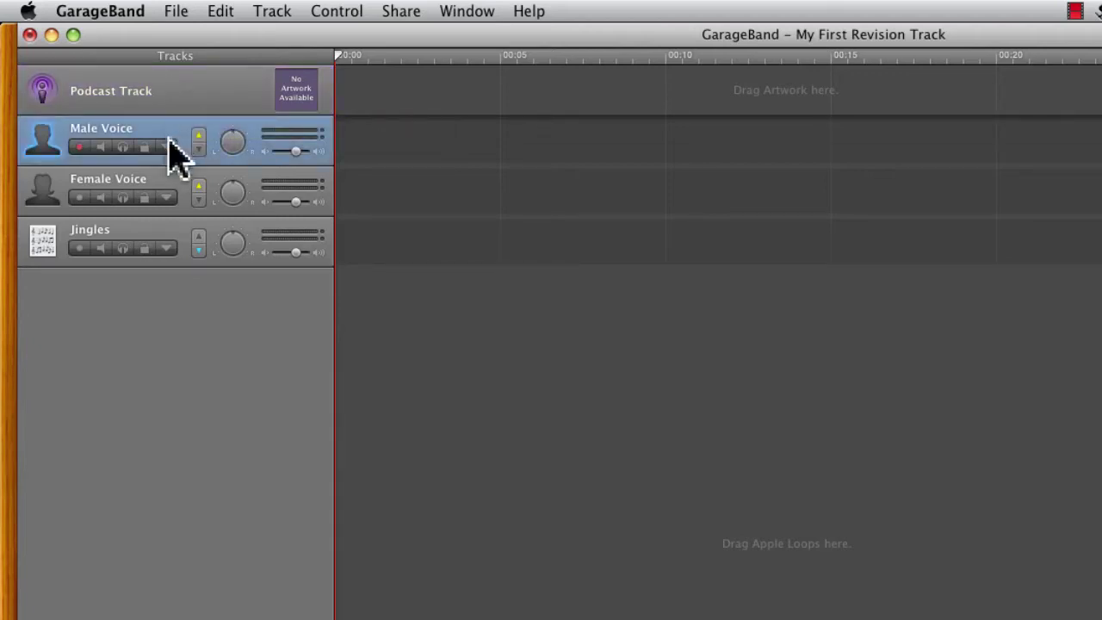
pyautogui.click(177, 193)
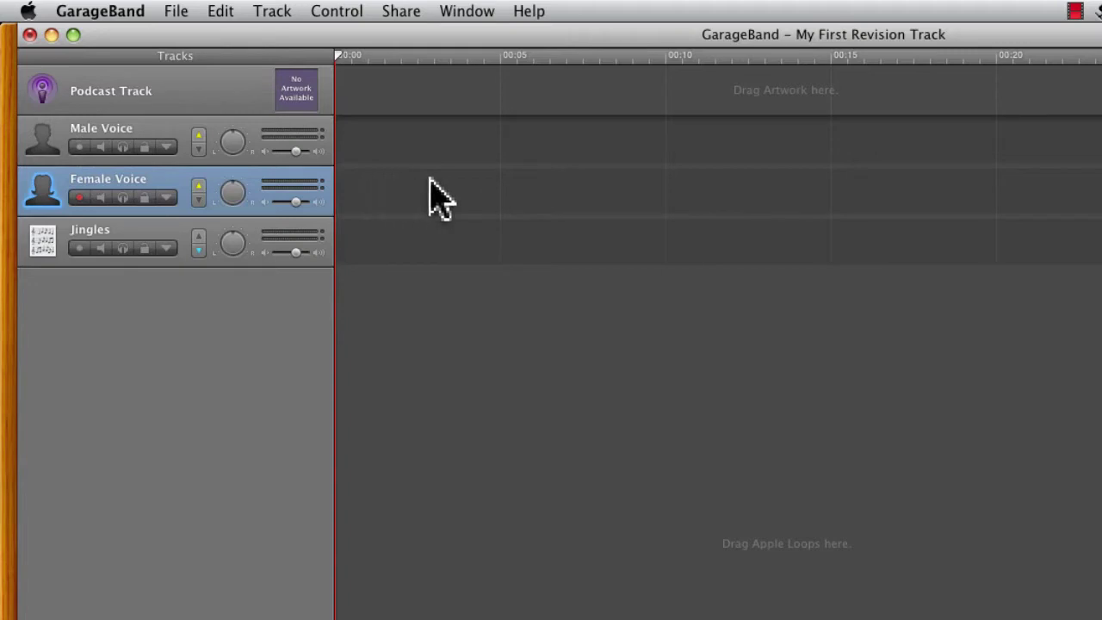
pyautogui.click(169, 250)
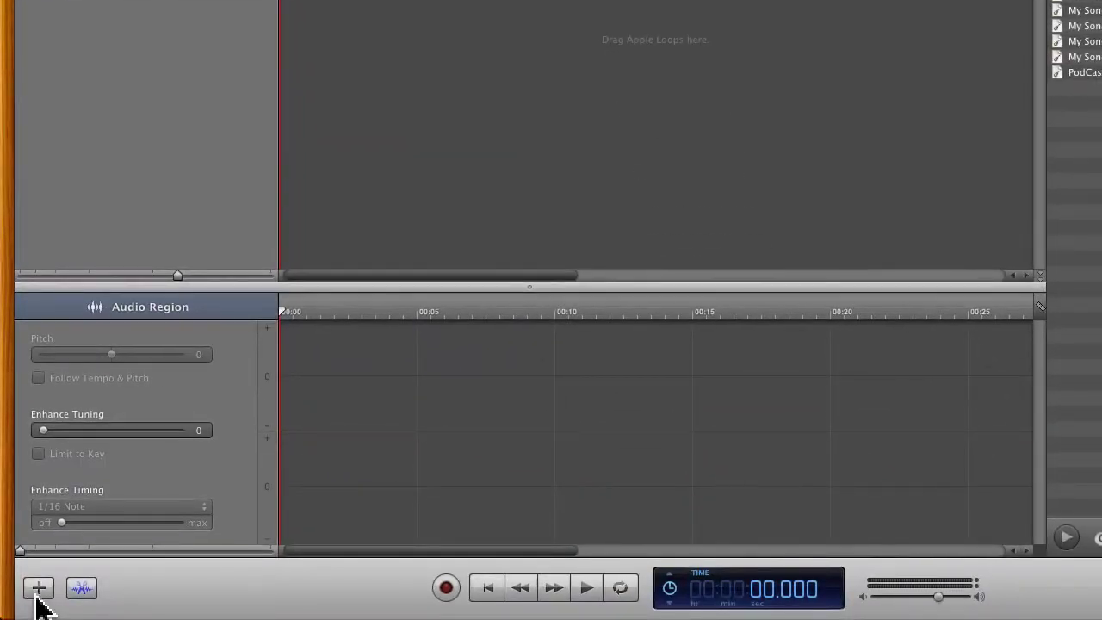
# View the new-track types without creating a track, and toggle the track editor.
pyautogui.click(39, 588)
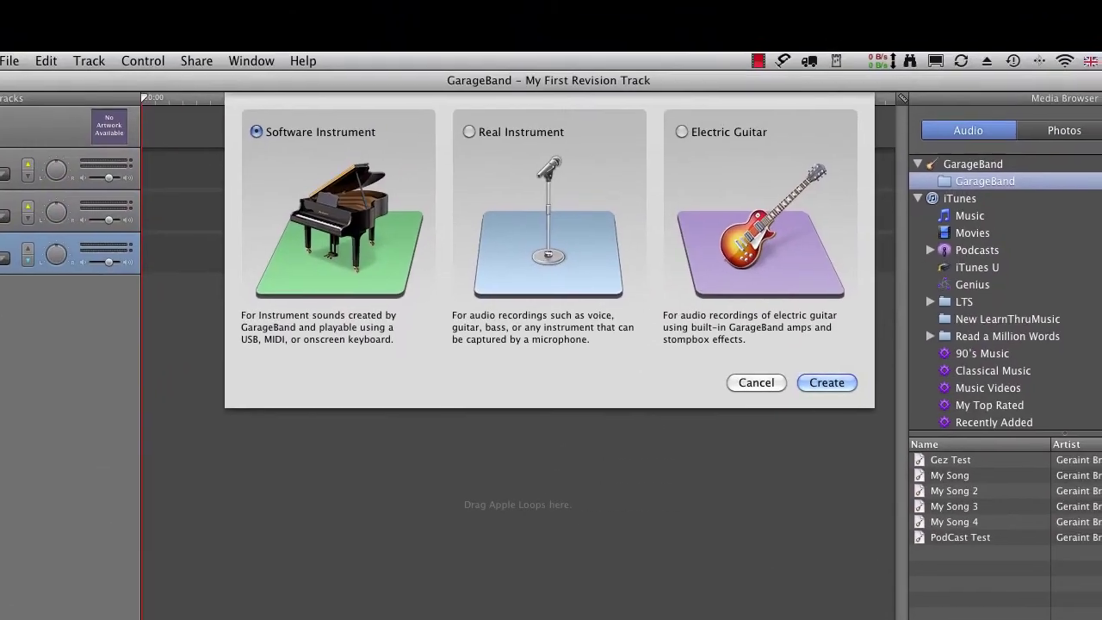
pyautogui.click(756, 385)
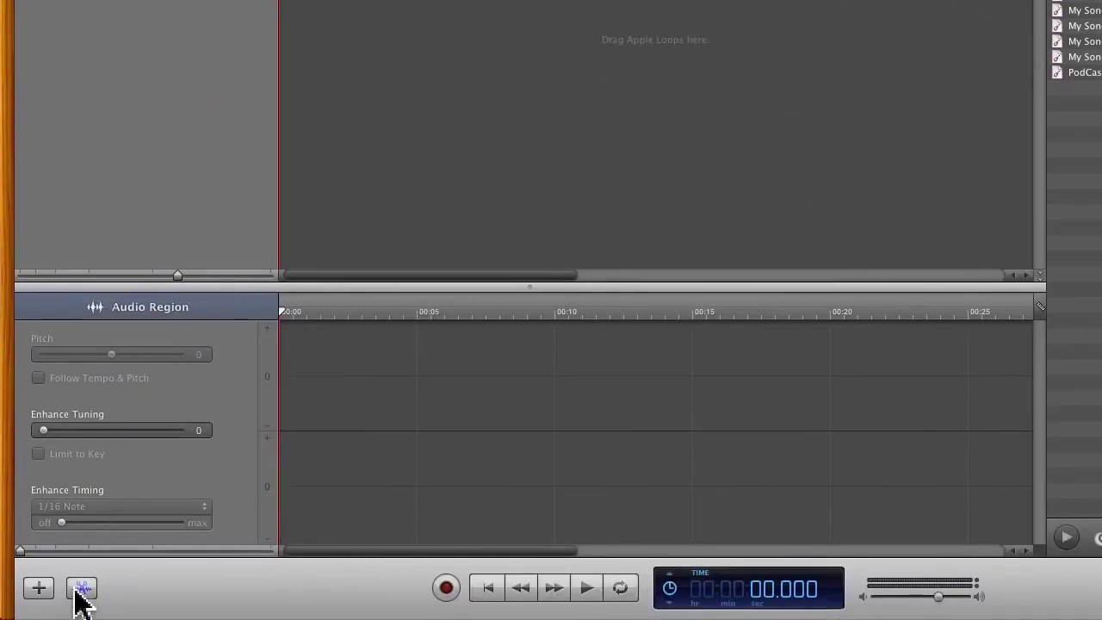
pyautogui.click(82, 588)
pyautogui.click(82, 588)
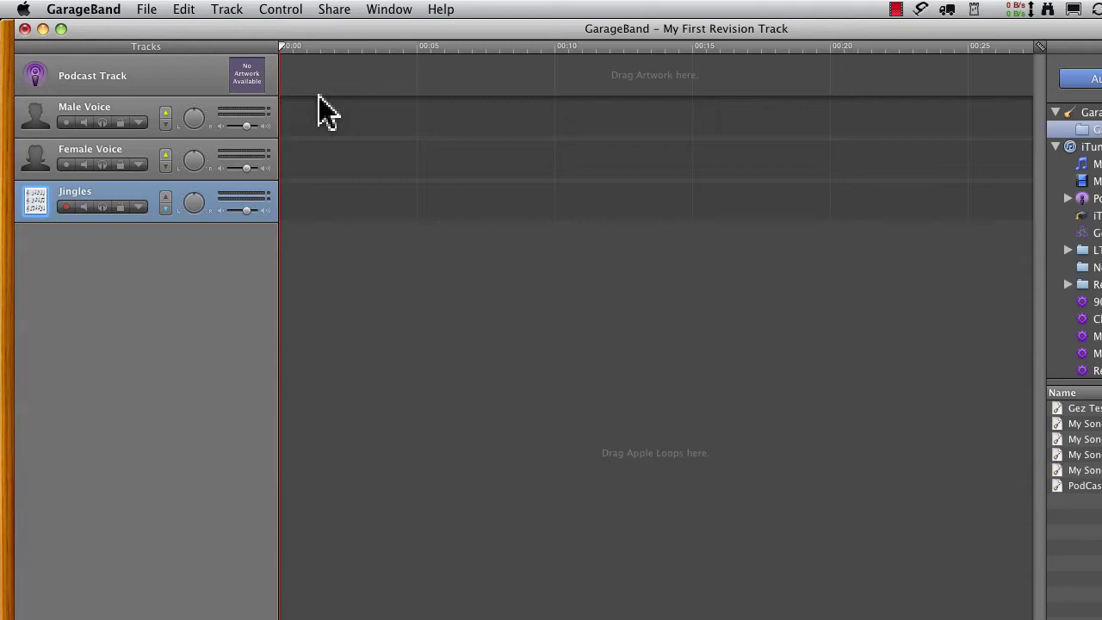
# Move the playhead to about 8 seconds on the timeline and return it to the start.
pyautogui.click(294, 48)
pyautogui.moveTo(312, 50); pyautogui.dragTo(497, 61)
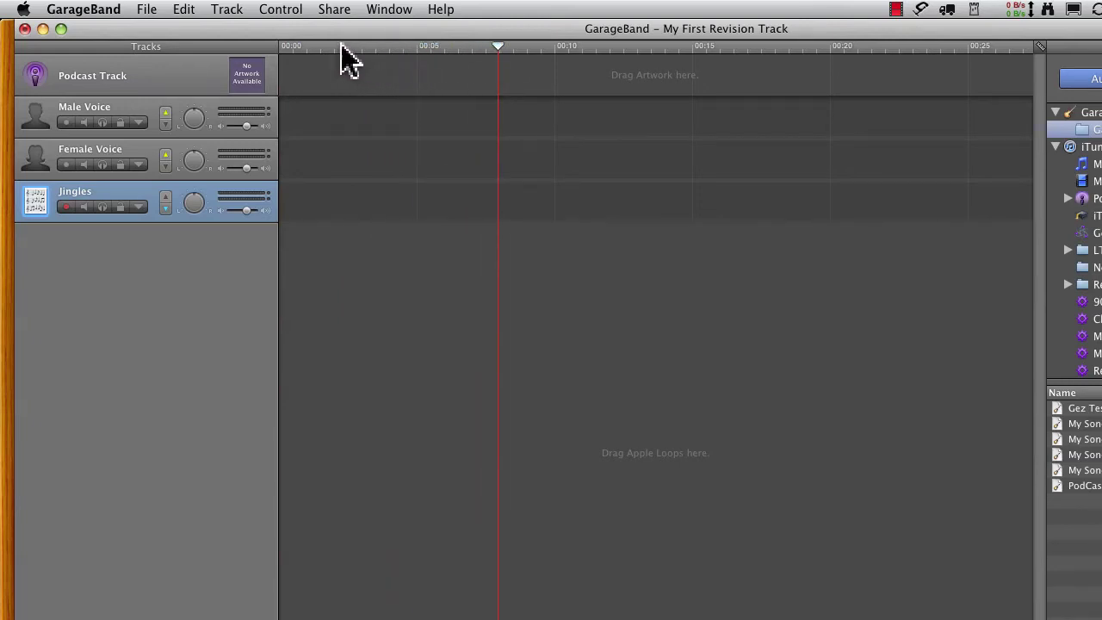
pyautogui.click(283, 49)
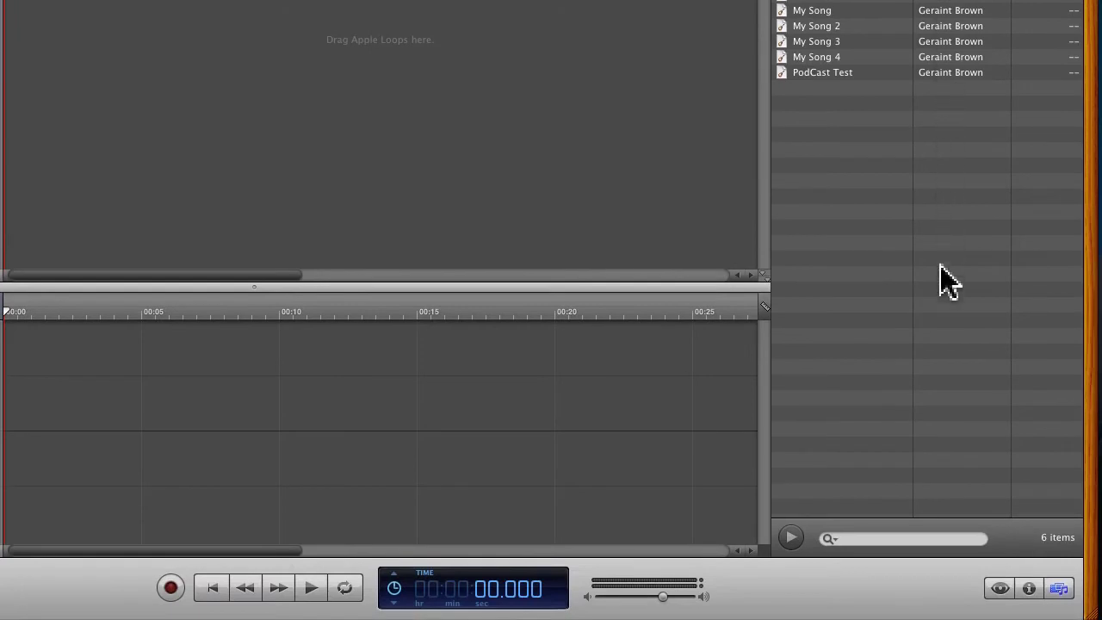
# Show the loop browser, track info and media browser in turn, finishing with the track info shown.
pyautogui.click(998, 589)
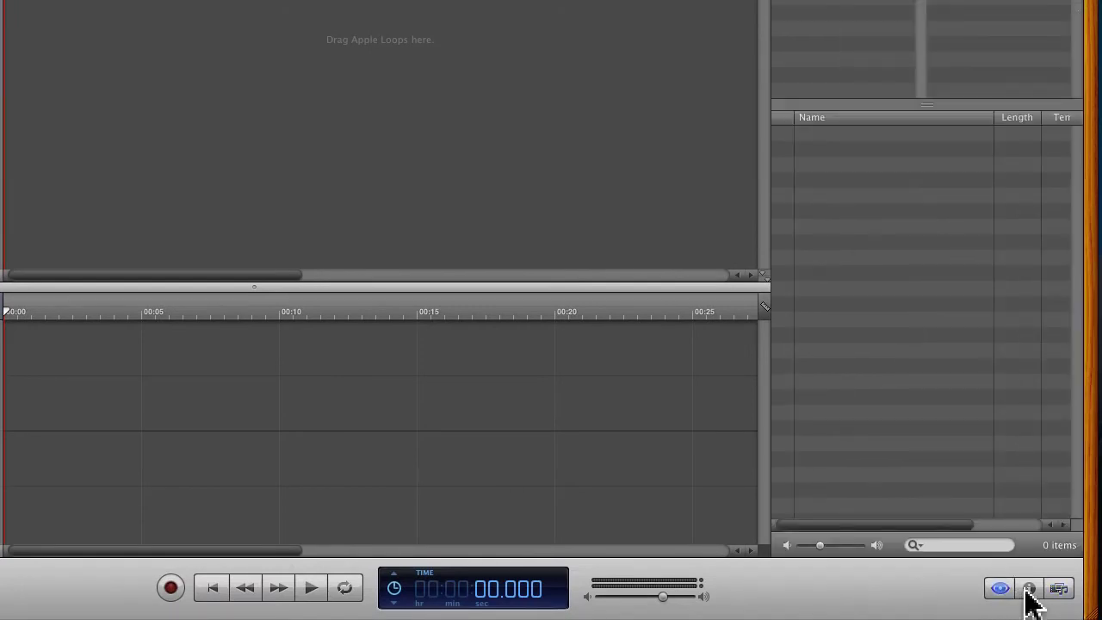
pyautogui.click(1029, 589)
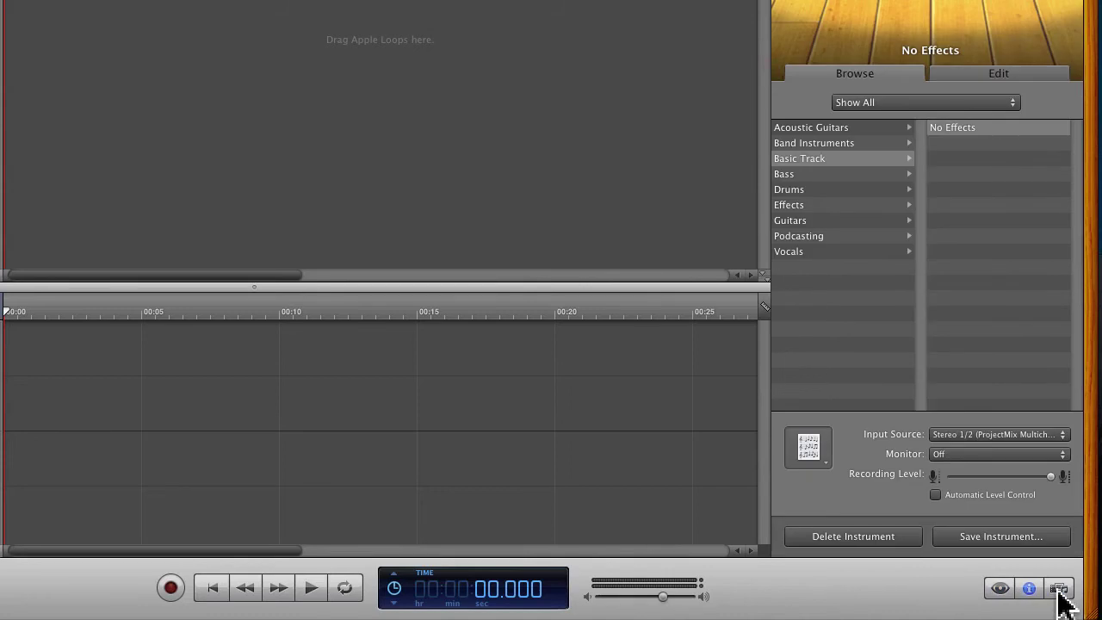
pyautogui.click(1059, 591)
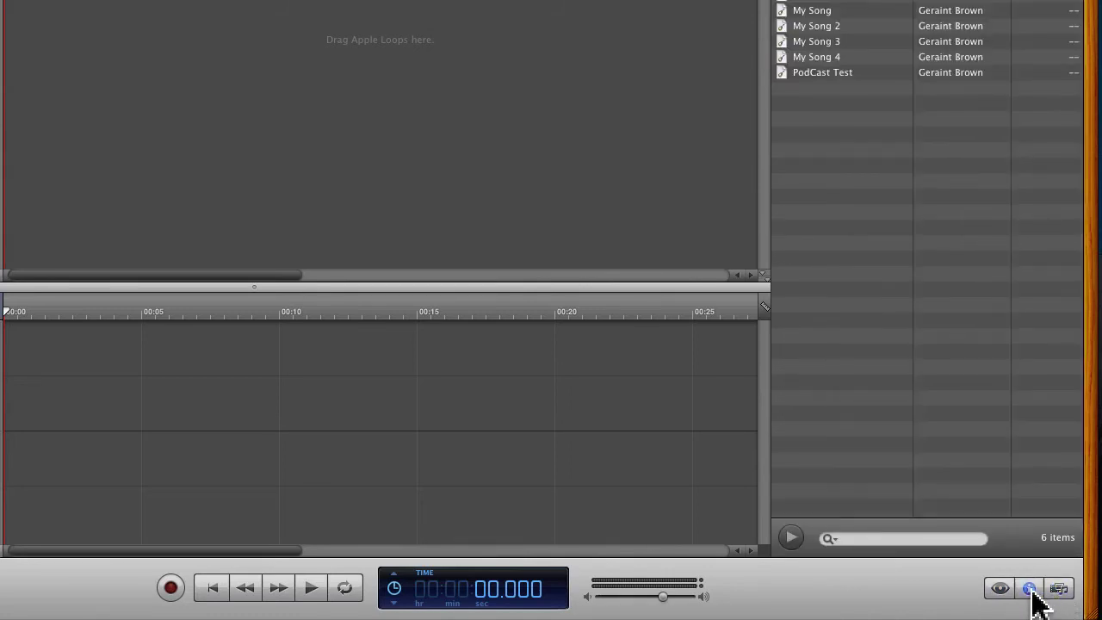
pyautogui.click(1030, 592)
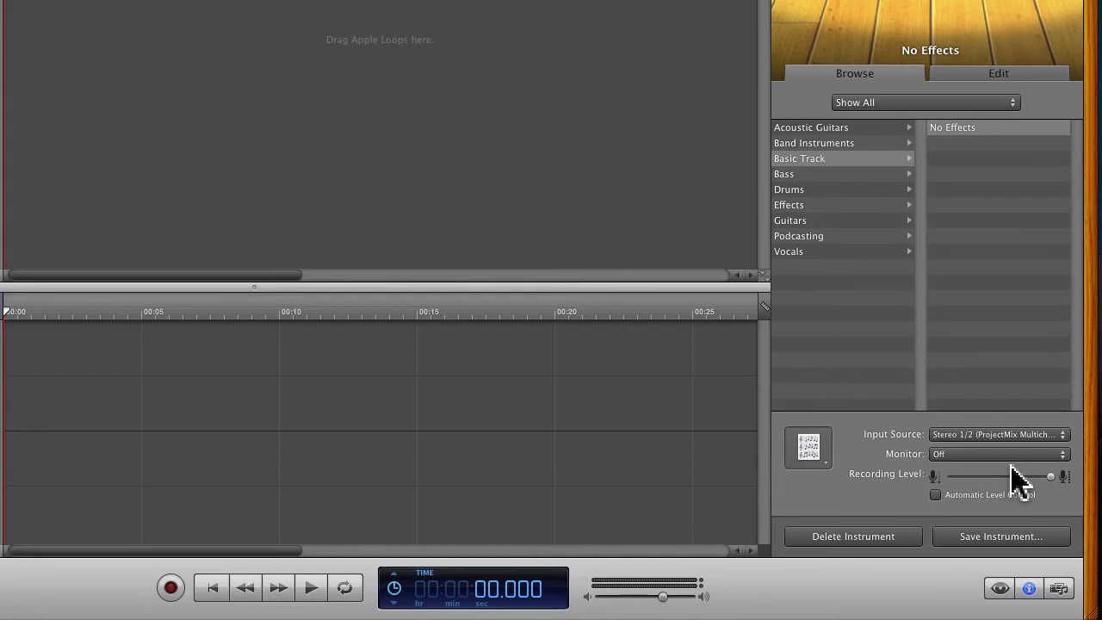
pyautogui.click(1032, 594)
pyautogui.click(1030, 592)
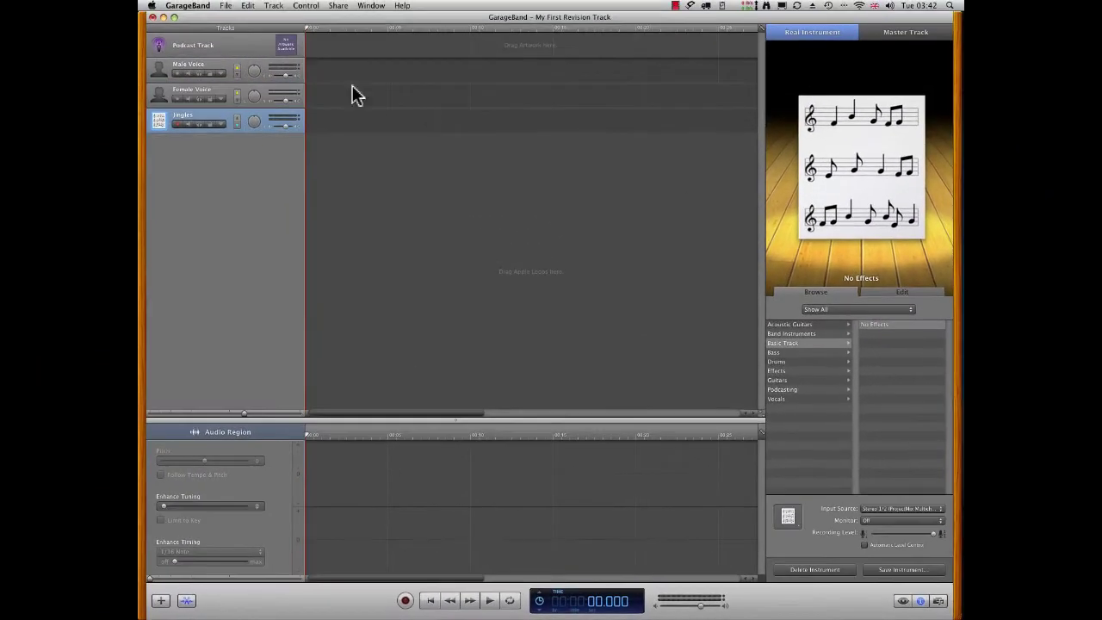
# View the track info of the Female Voice, Male Voice and podcast tracks in turn.
pyautogui.click(231, 94)
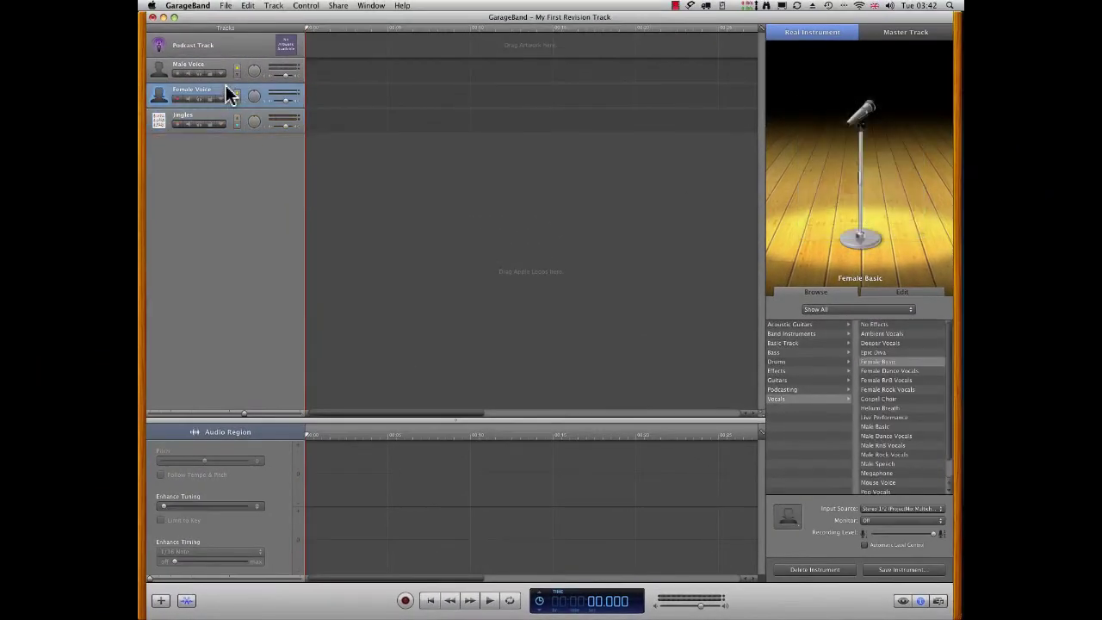
pyautogui.click(220, 68)
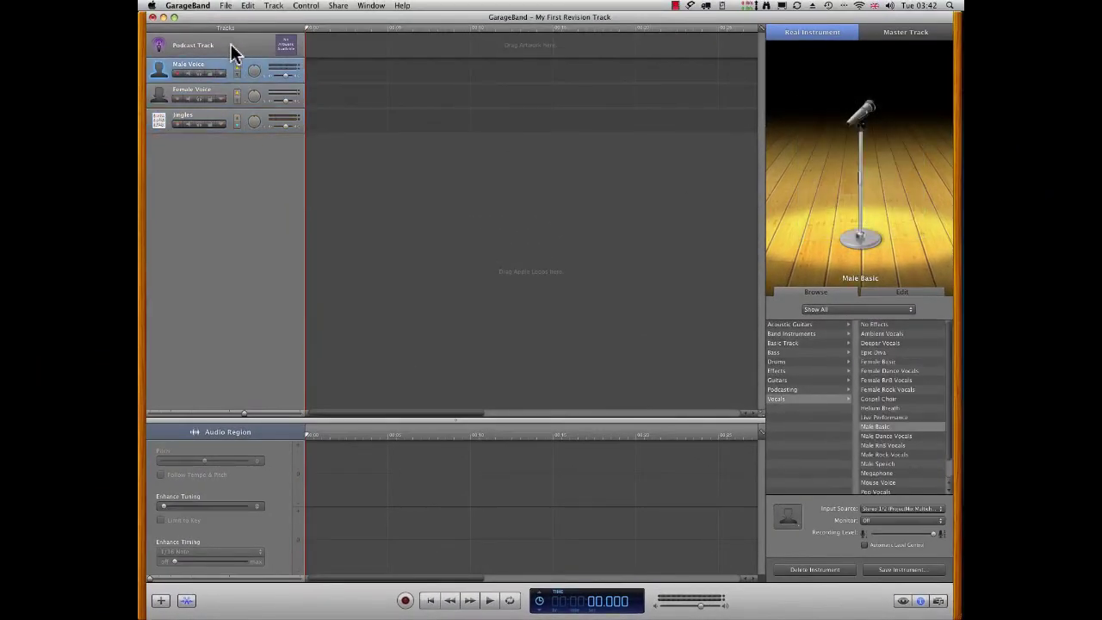
pyautogui.click(234, 52)
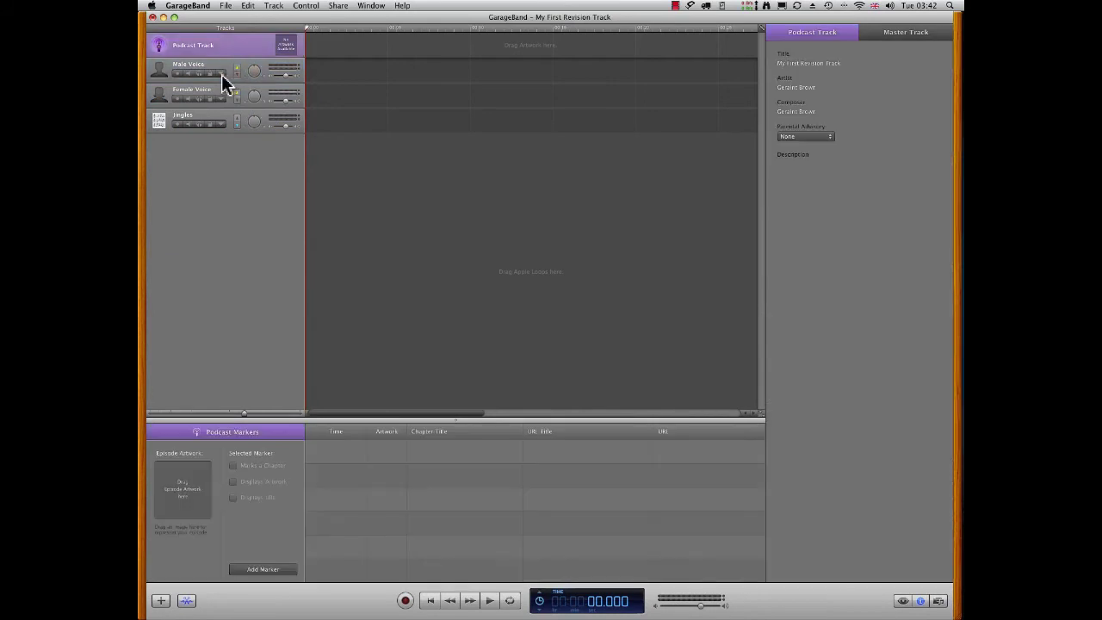
# Show the Male Voice track's effect settings and switch to those of the master track.
pyautogui.click(215, 64)
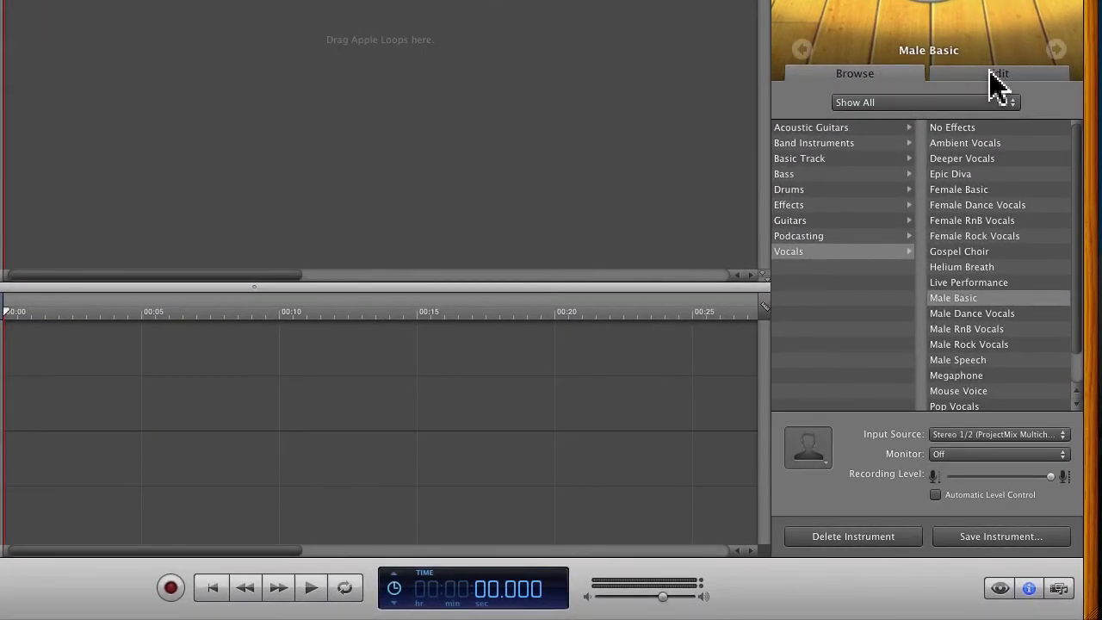
pyautogui.click(995, 74)
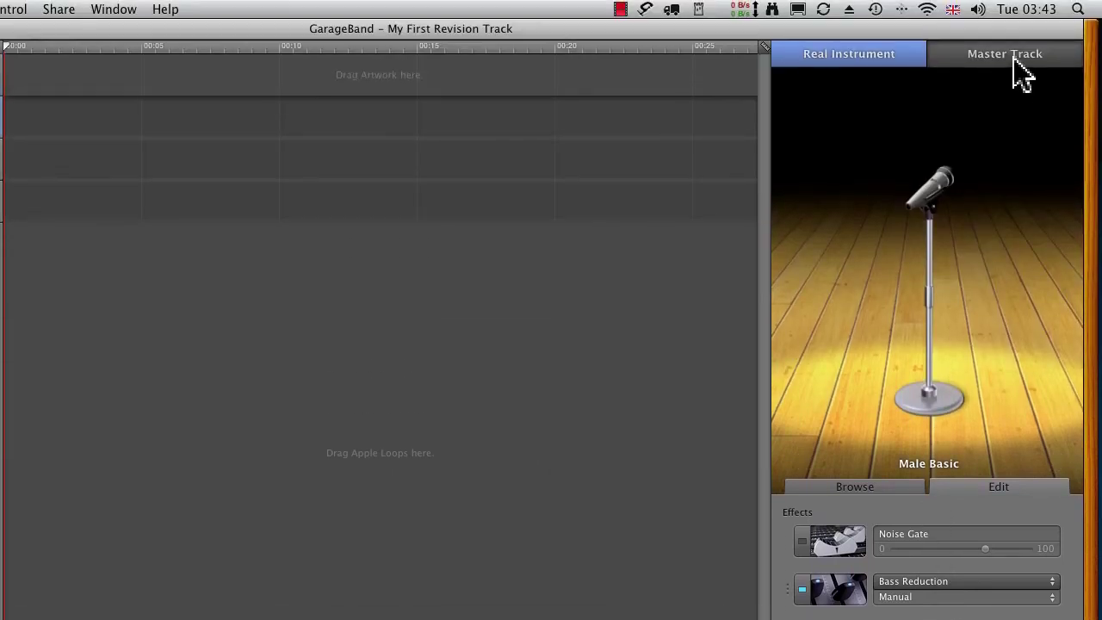
pyautogui.click(1015, 59)
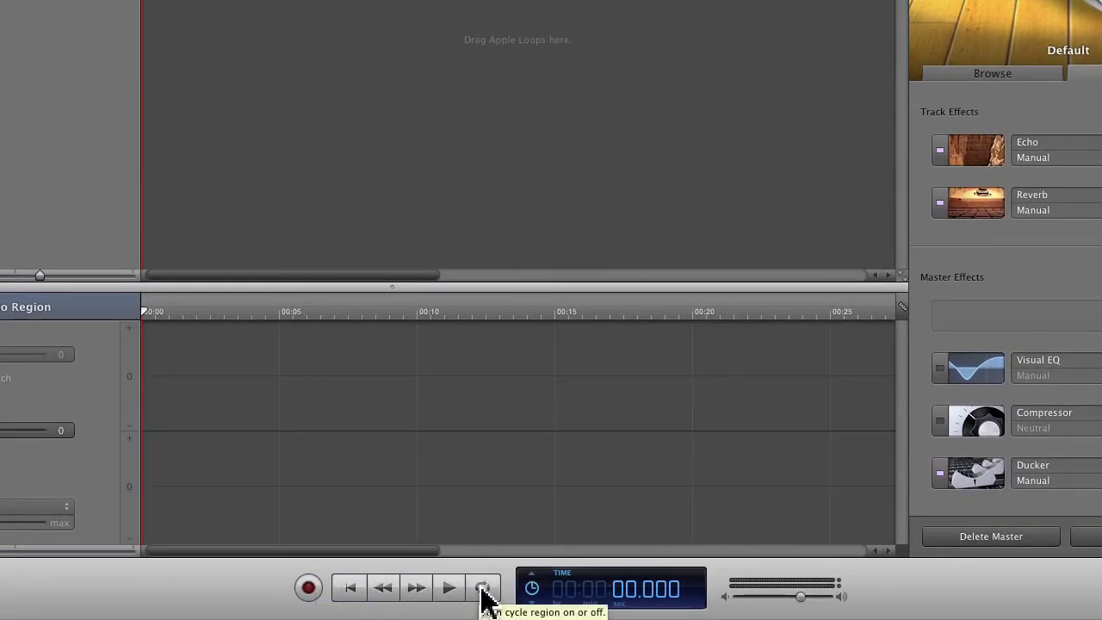
# Play the project briefly, skip forward along the timeline and return the playhead to the start.
pyautogui.click(451, 590)
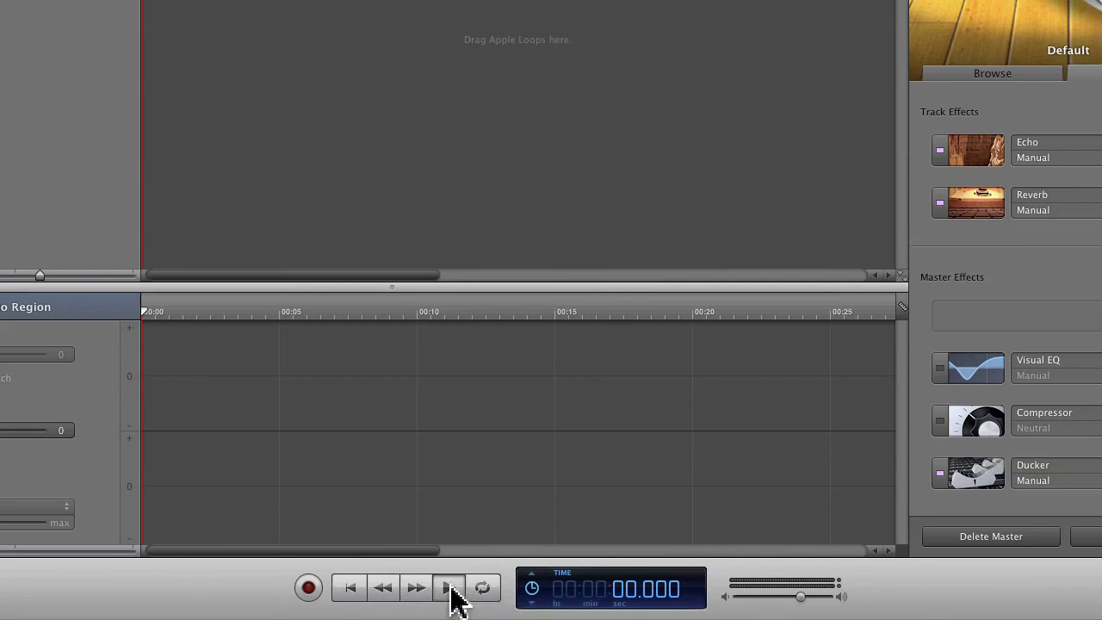
pyautogui.click(451, 590)
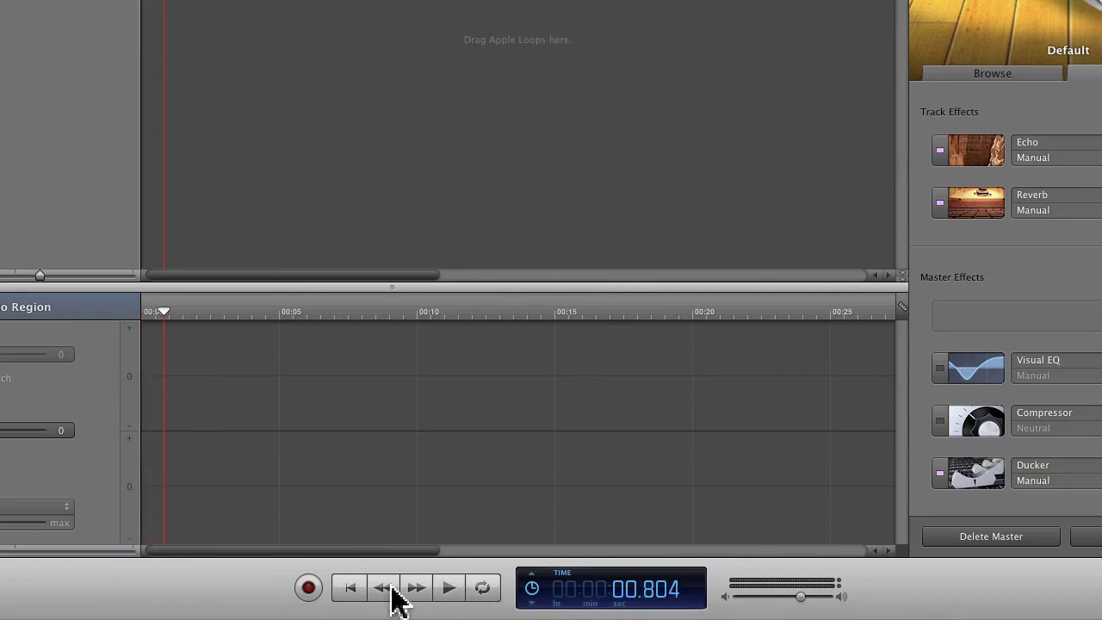
pyautogui.click(408, 592)
pyautogui.click(408, 592)
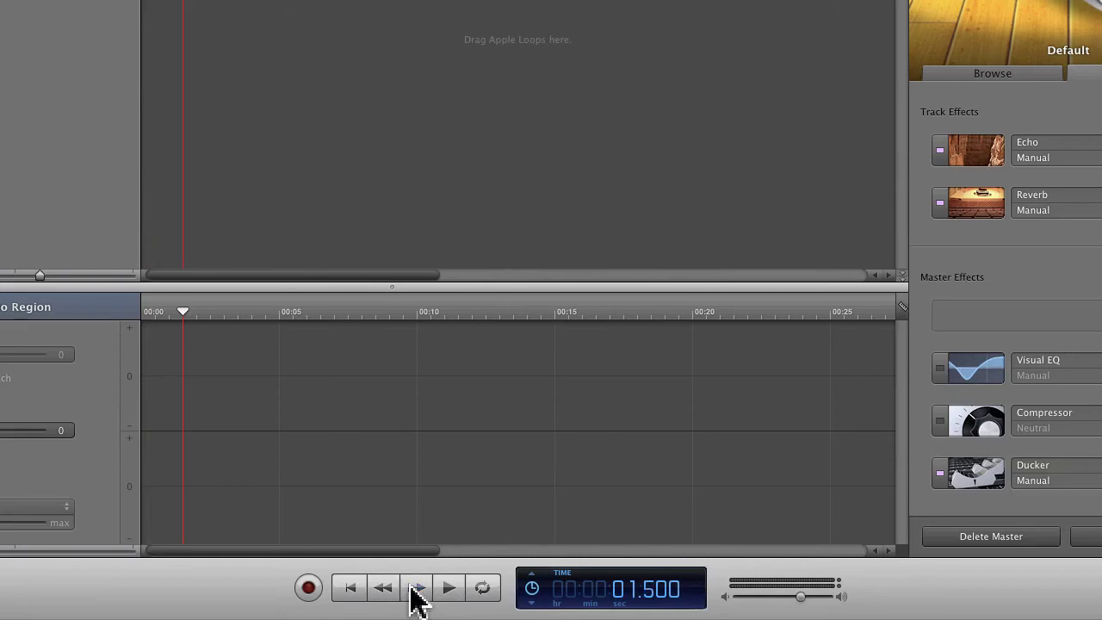
pyautogui.click(353, 592)
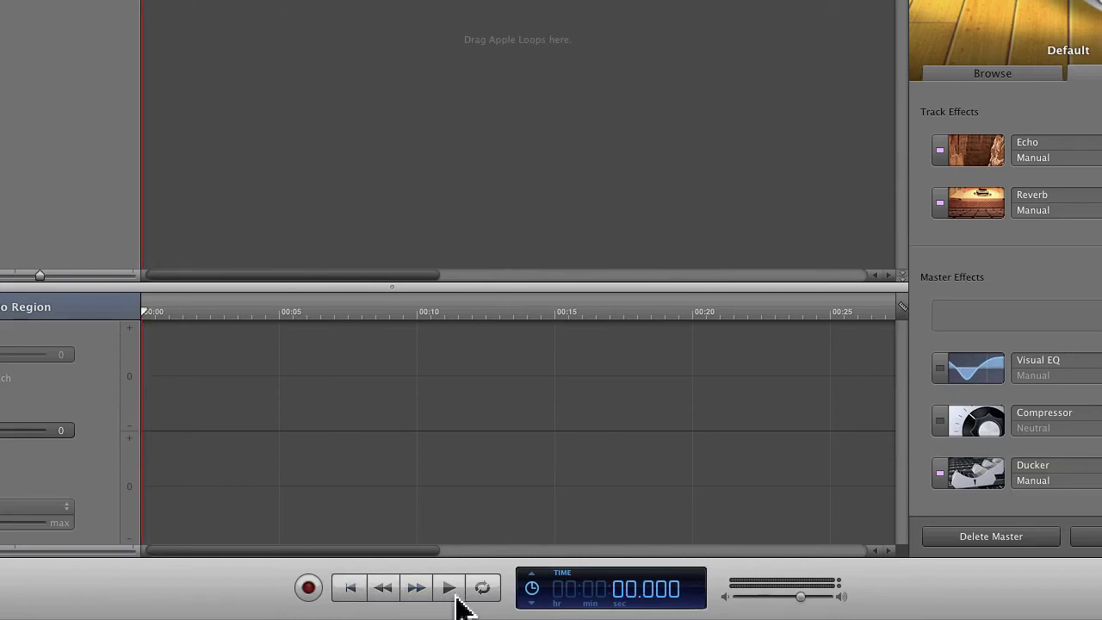
# Turn on the cycle region, shorten it to end at about 5 seconds, and stop playback.
pyautogui.click(484, 591)
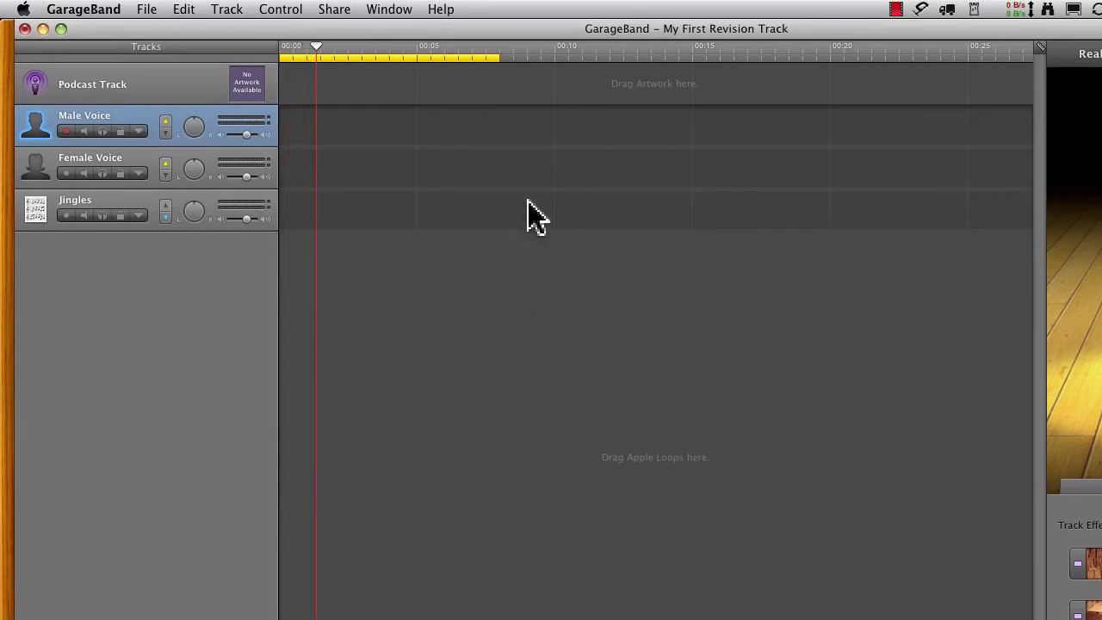
pyautogui.moveTo(493, 57); pyautogui.dragTo(418, 57)
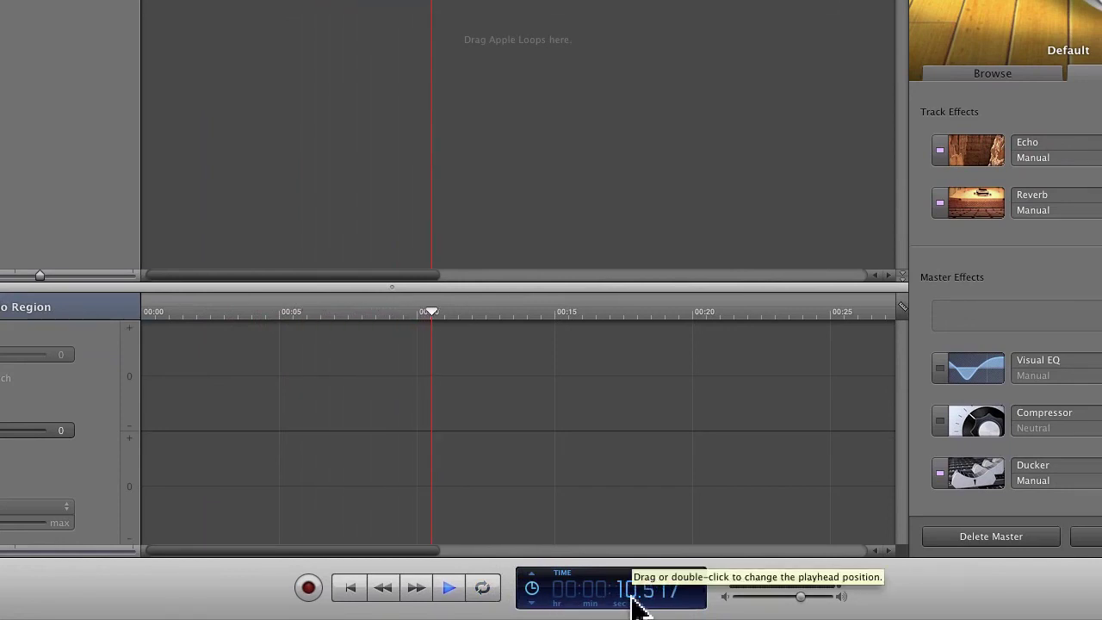
pyautogui.click(449, 589)
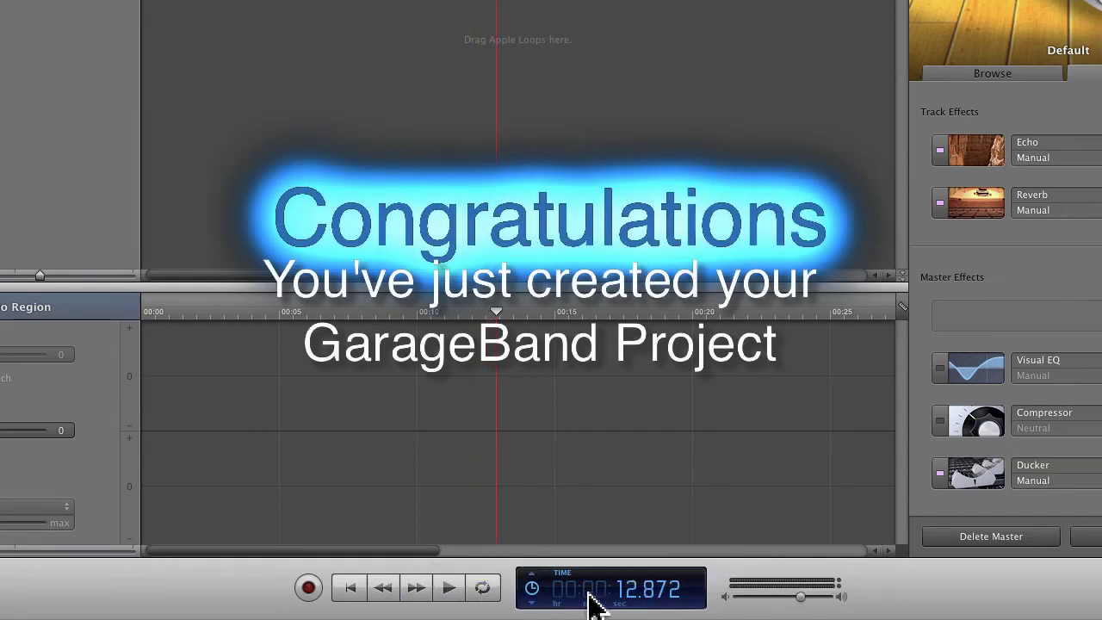